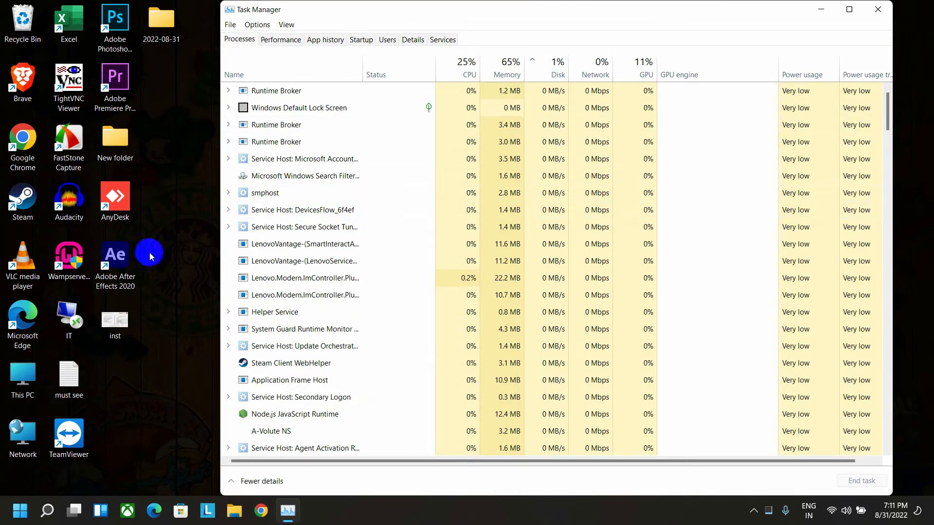
Step: Sort the running processes by memory usage from highest to lowest
left_click(173, 259)
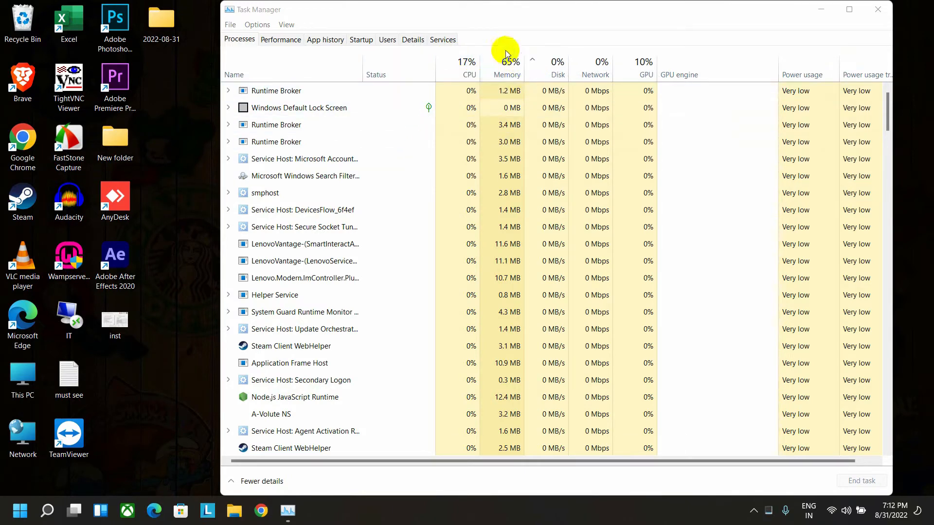
left_click(508, 73)
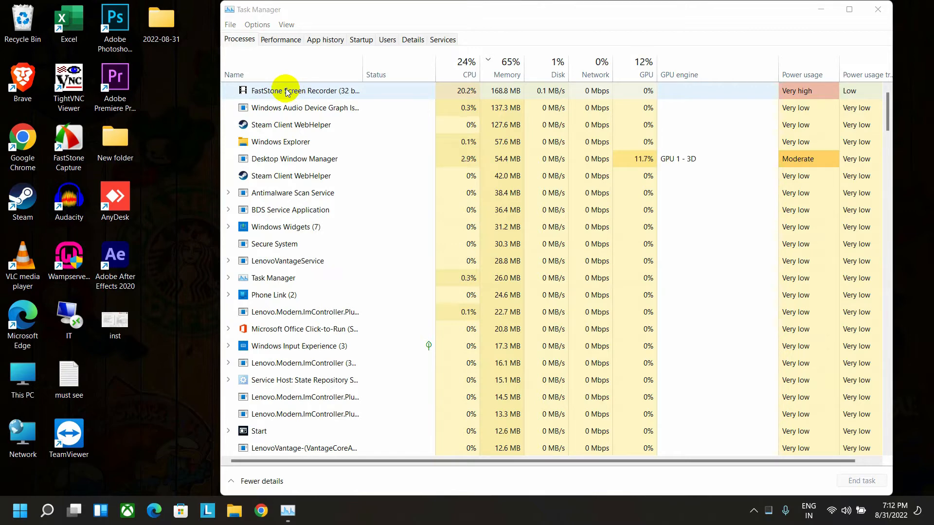
Step: Disable Lenovo Hotkeys as a startup app and close Task Manager
left_click(361, 41)
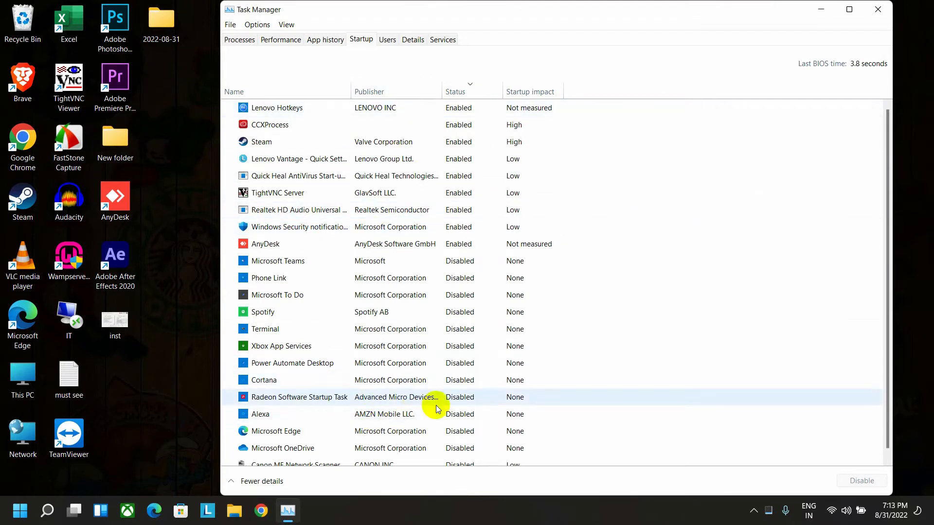
scroll(487, 404, "down", 1)
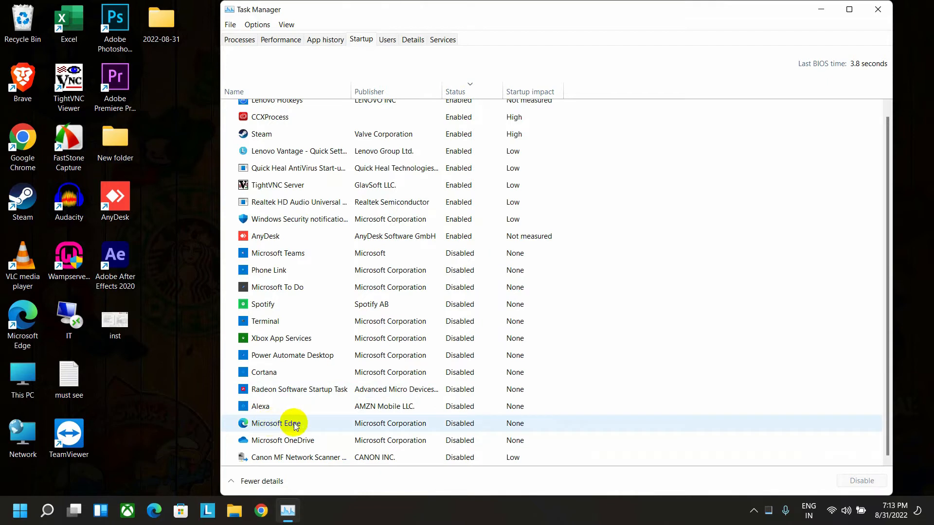
scroll(466, 428, "up", 1)
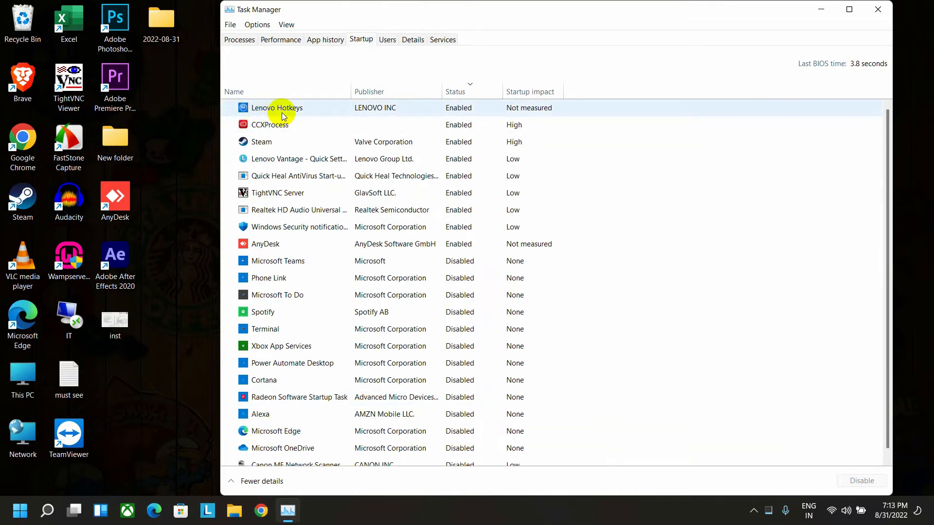
right_click(465, 113)
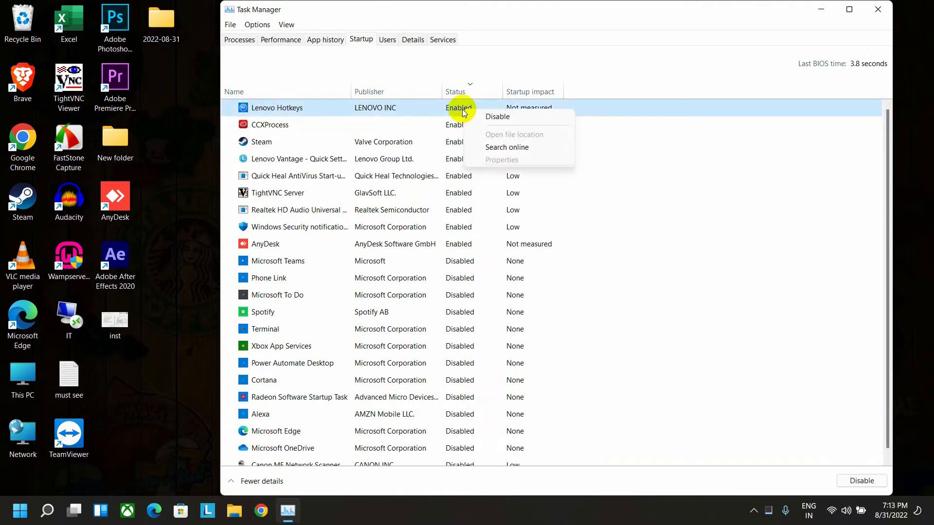
left_click(497, 118)
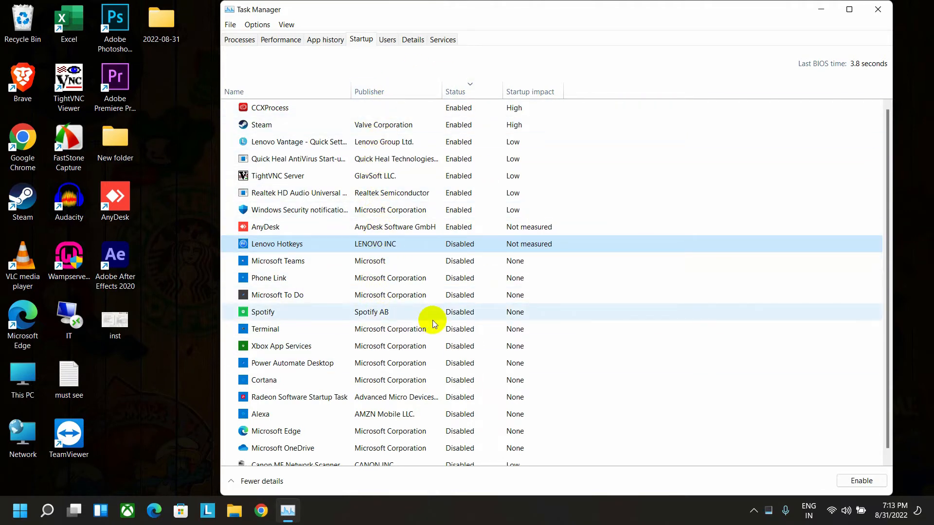
left_click(197, 343)
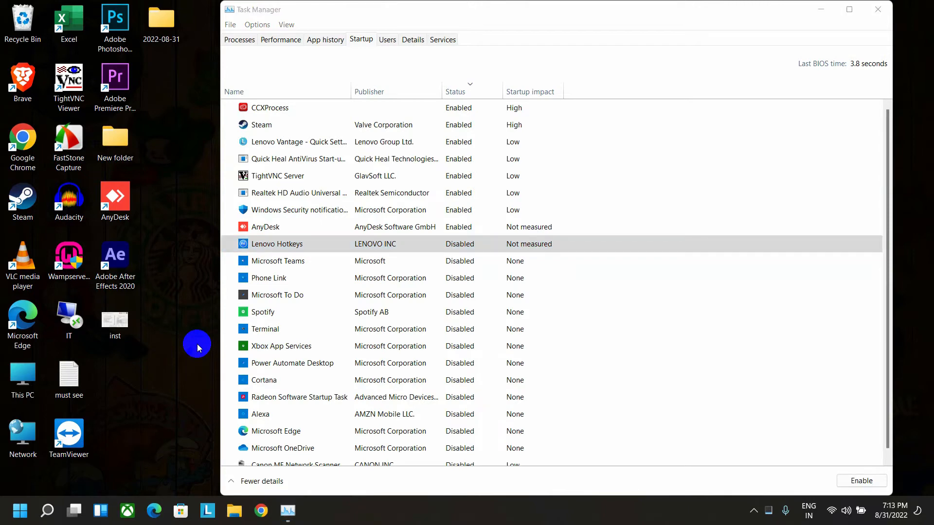
left_click(881, 10)
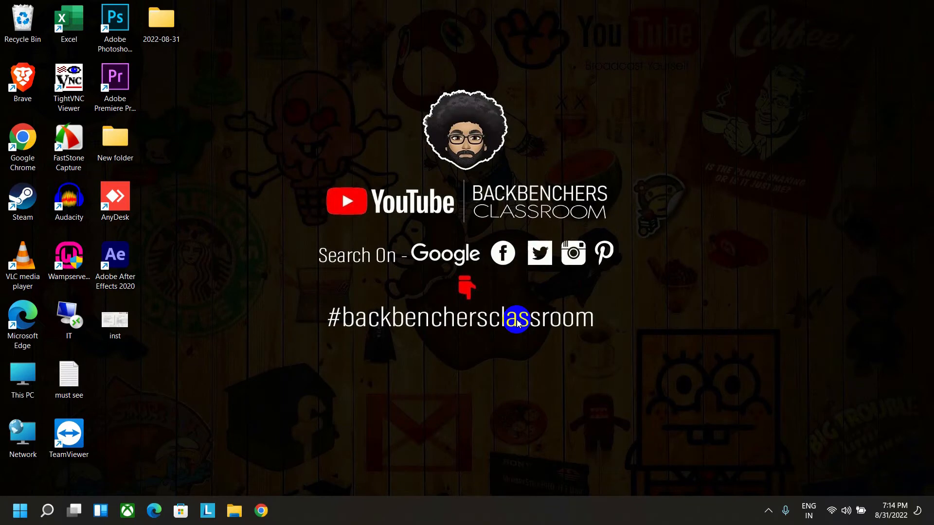
Step: Switch to Windows Settings and set the power mode to Best performance in the power and battery settings
right_click(22, 513)
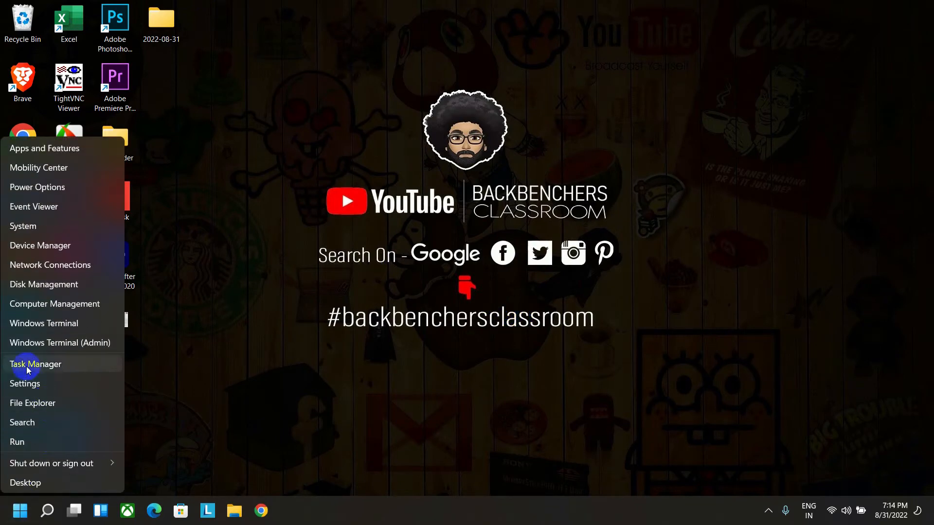
left_click(25, 384)
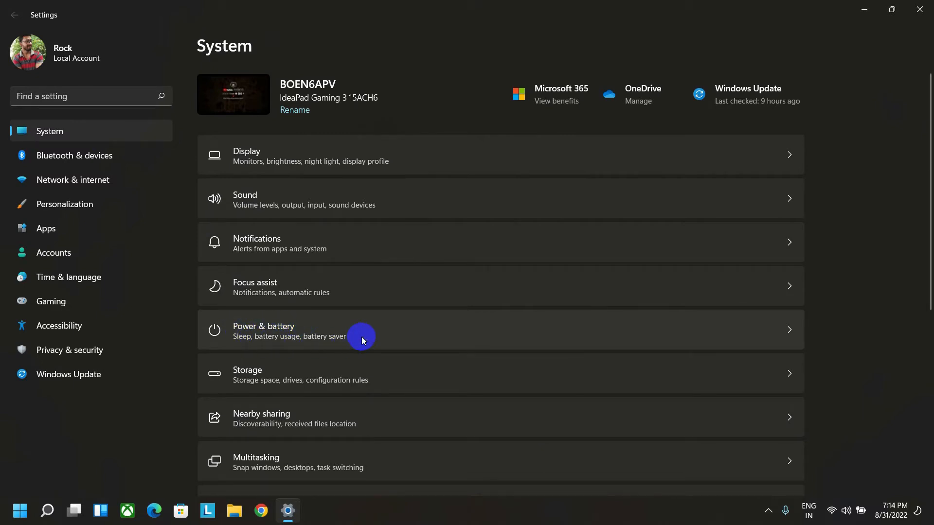
left_click(396, 331)
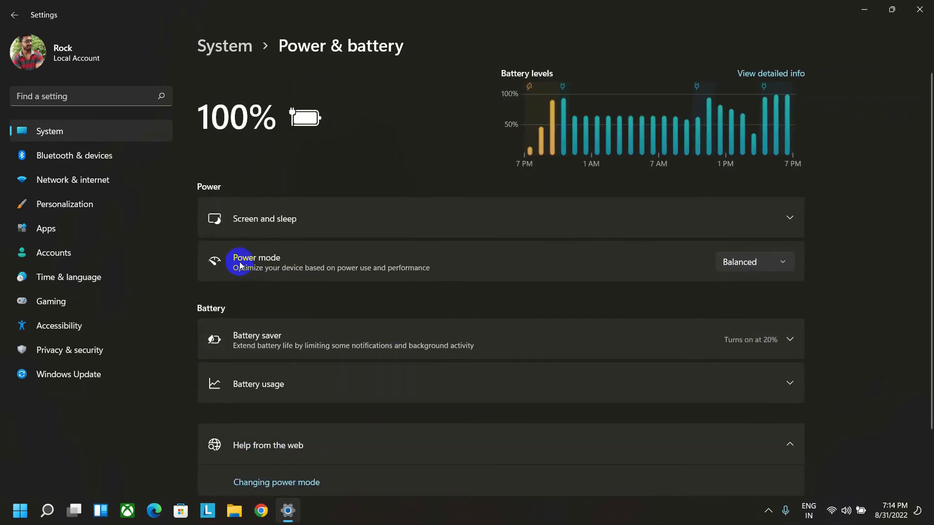
left_click(767, 264)
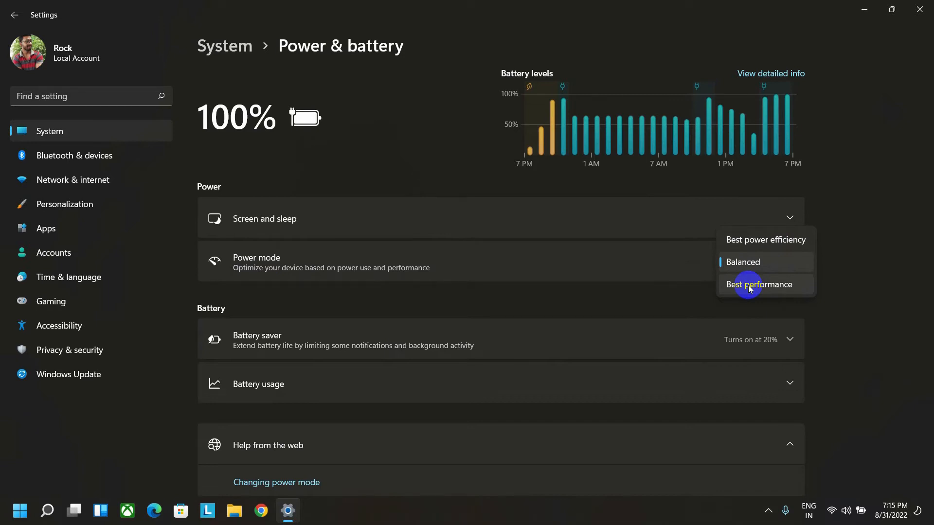
left_click(578, 304)
left_click(742, 262)
left_click(752, 285)
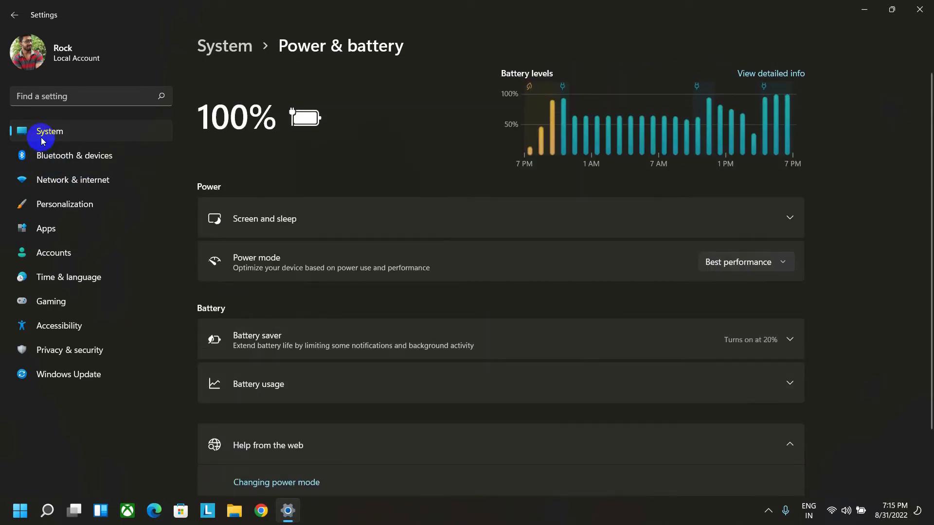
Step: Examine the categories of temporary files that can be removed in the system storage settings
left_click(217, 52)
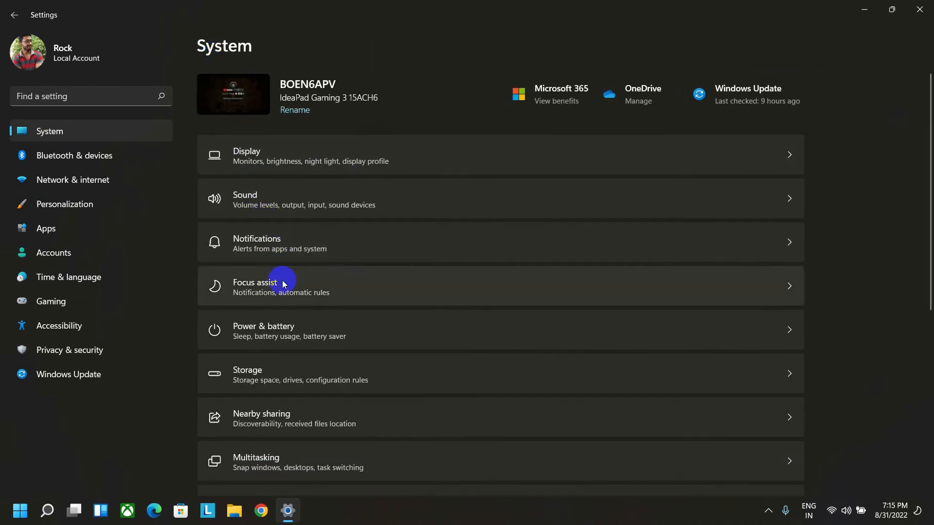
left_click(306, 372)
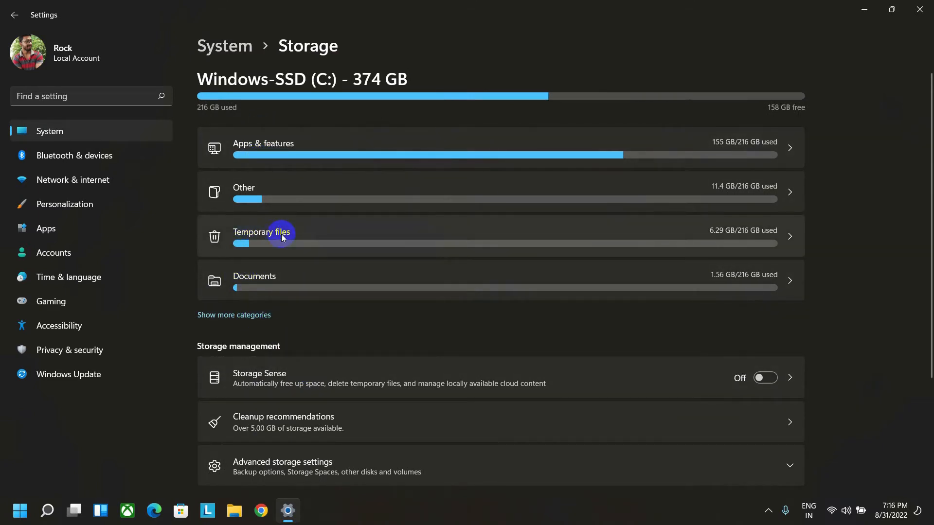
left_click(749, 227)
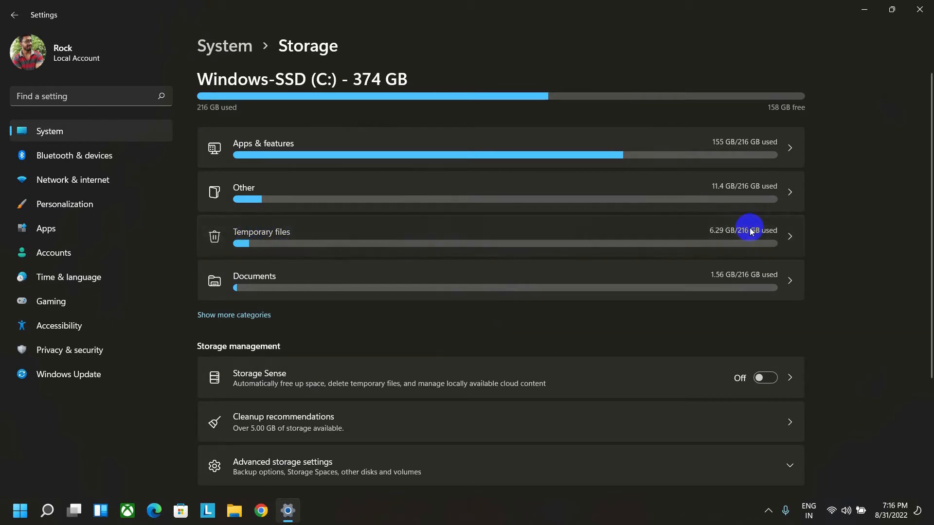
scroll(281, 267, "down", 8)
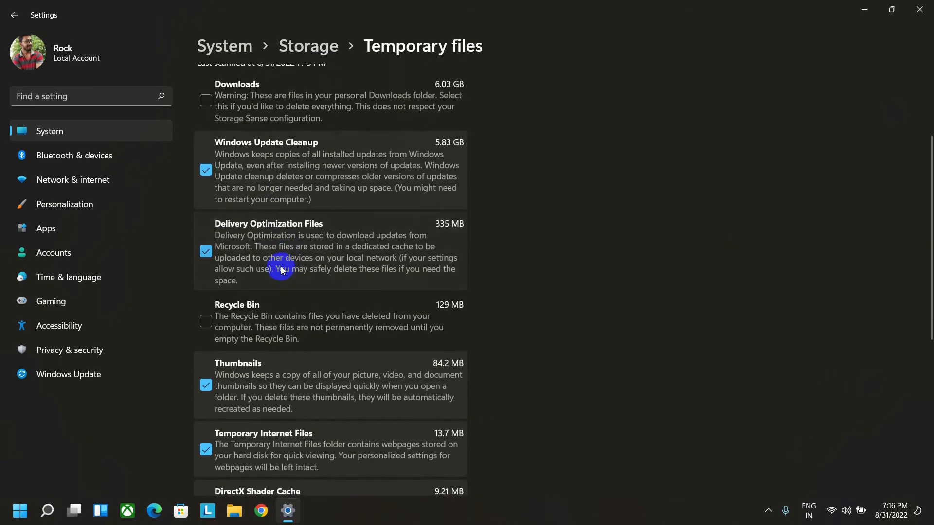
scroll(313, 377, "up", 8)
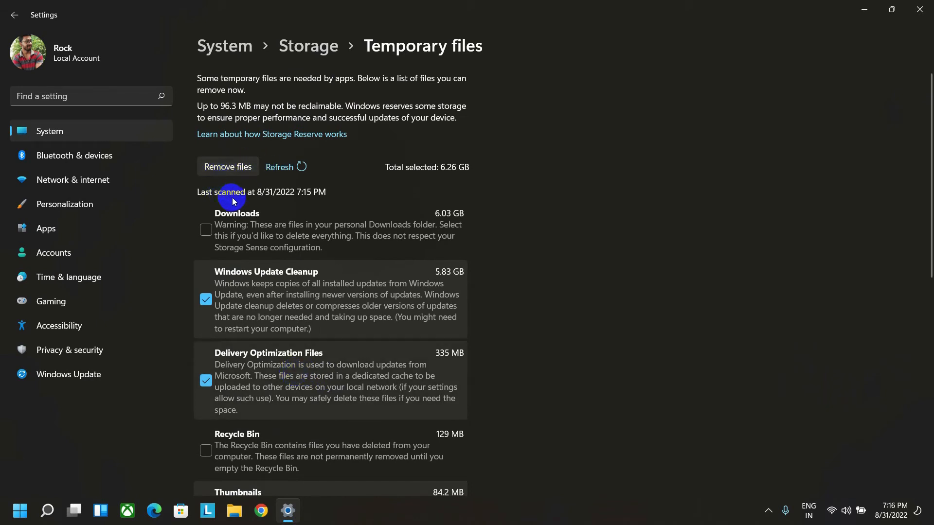
scroll(249, 213, "down", 4)
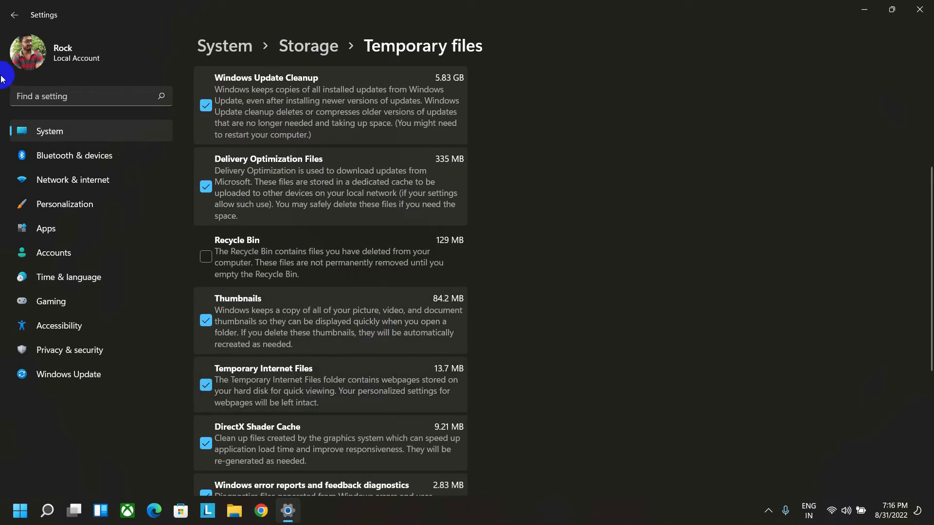
Step: Check the nearby sharing options in the system settings
left_click(223, 47)
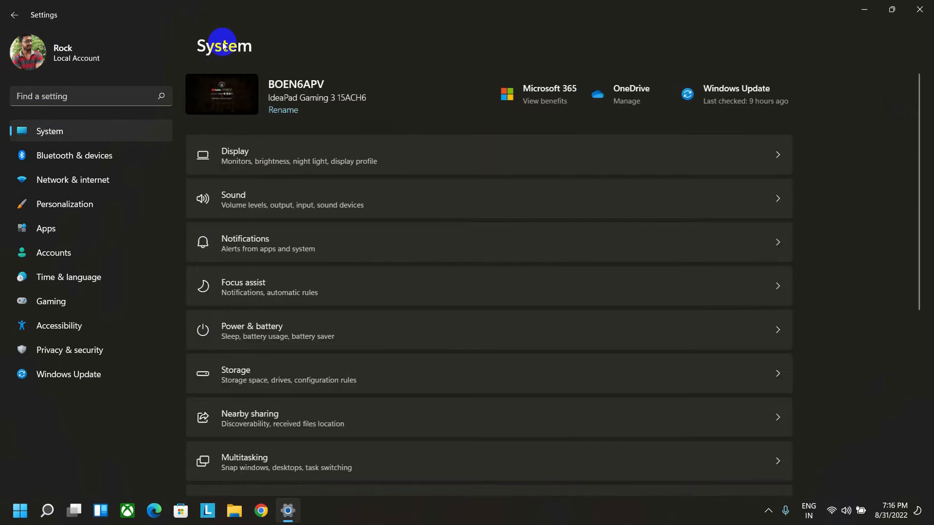
left_click(261, 421)
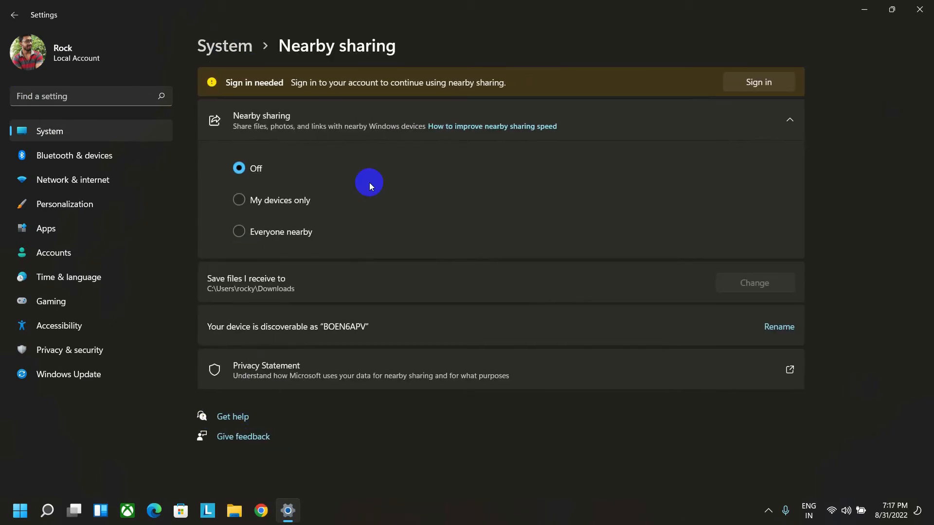
Step: Look through the list of installed apps for programs that could be uninstalled
left_click(48, 228)
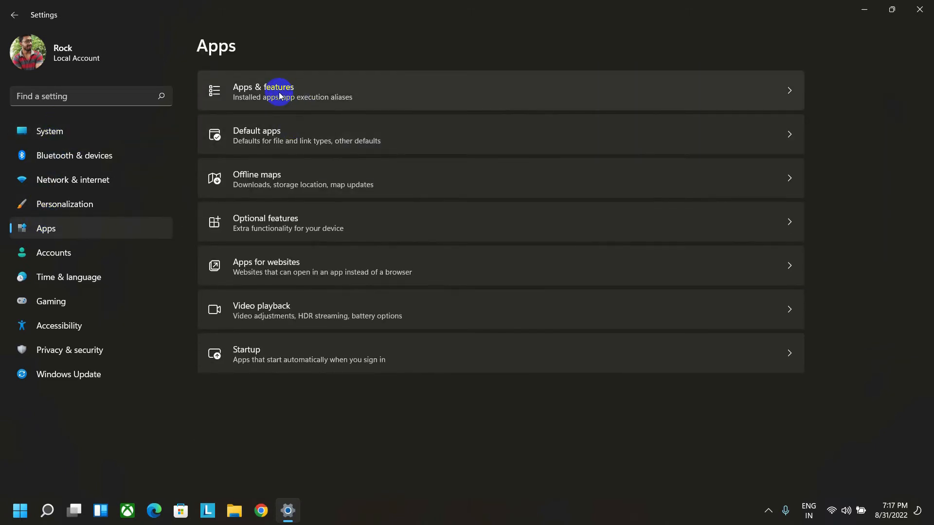
left_click(275, 96)
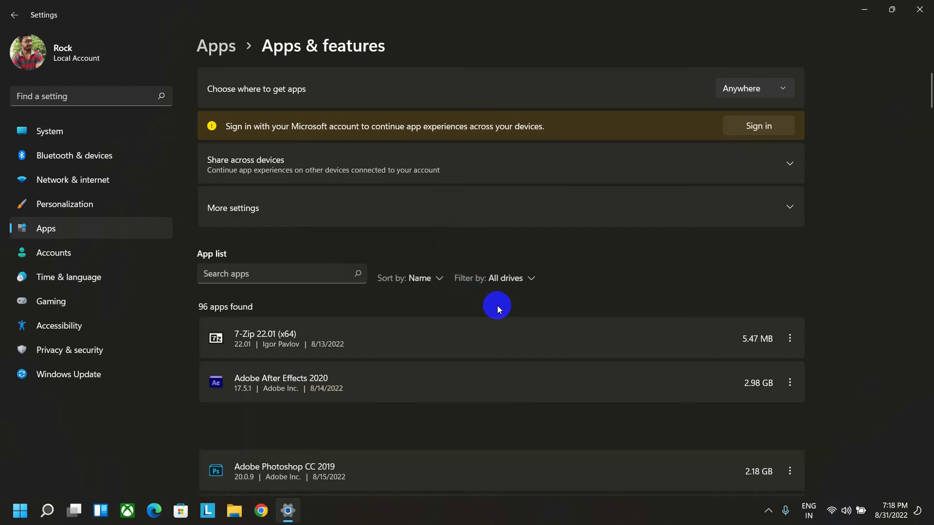
scroll(499, 305, "down", 3)
scroll(501, 310, "down", 3)
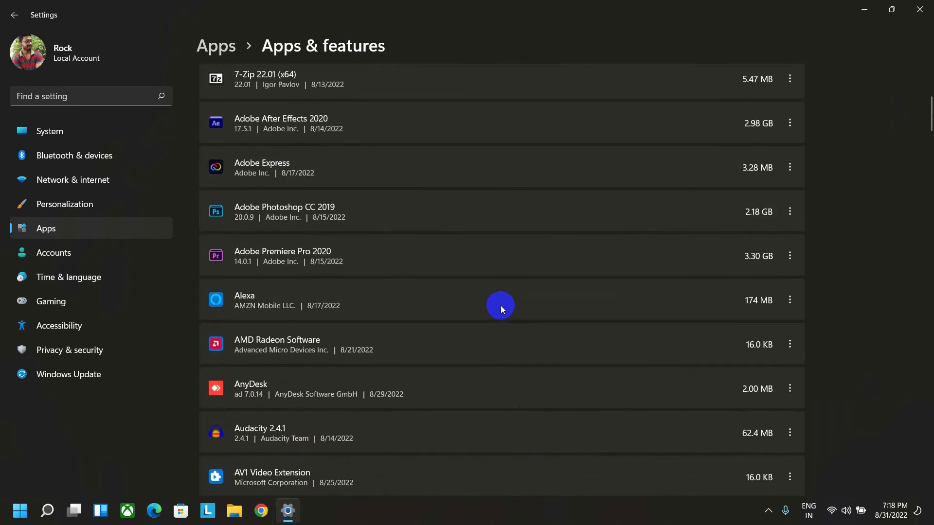
scroll(503, 310, "down", 2)
scroll(501, 305, "down", 3)
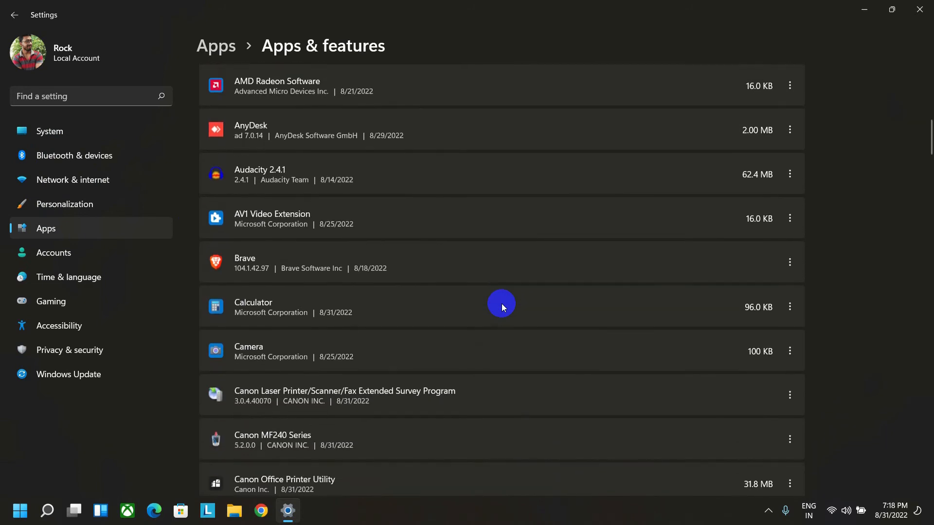
scroll(501, 304, "down", 15)
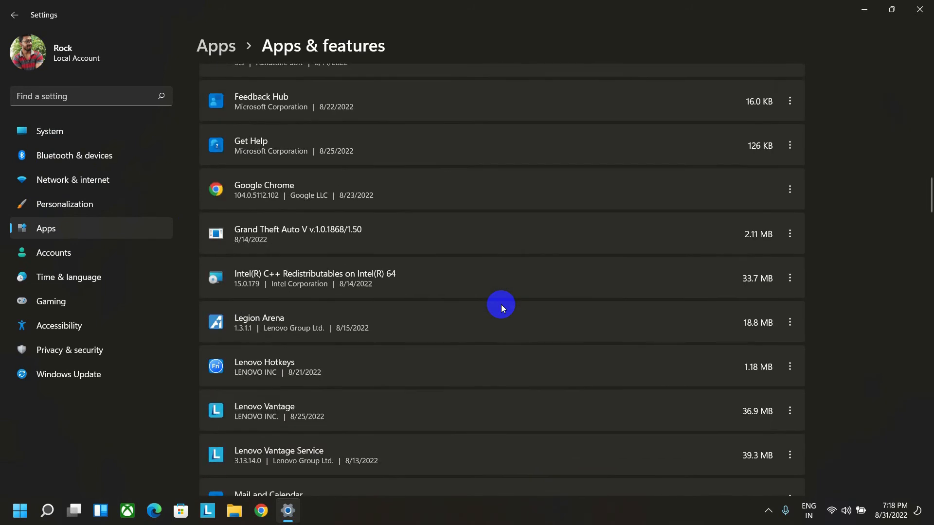
Step: Look through the installed optional Windows features
left_click(213, 53)
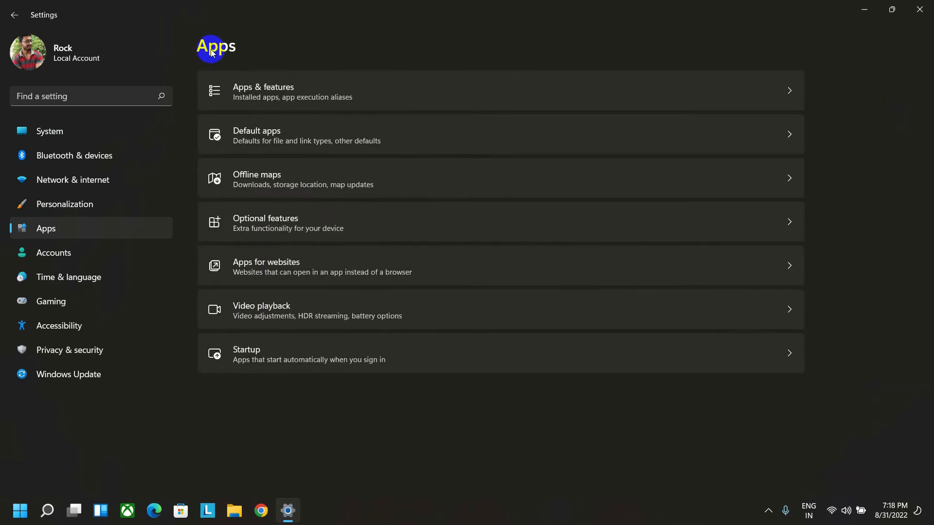
left_click(275, 225)
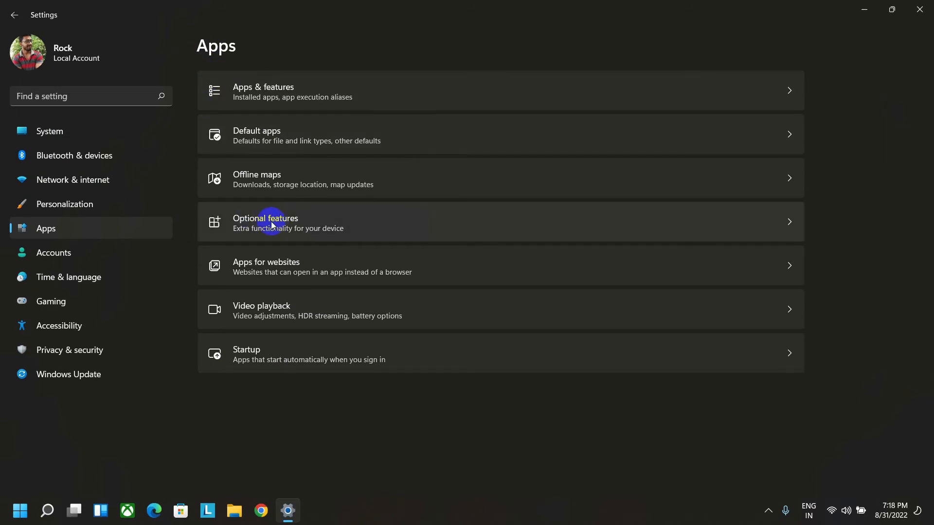
scroll(608, 240, "down", 2)
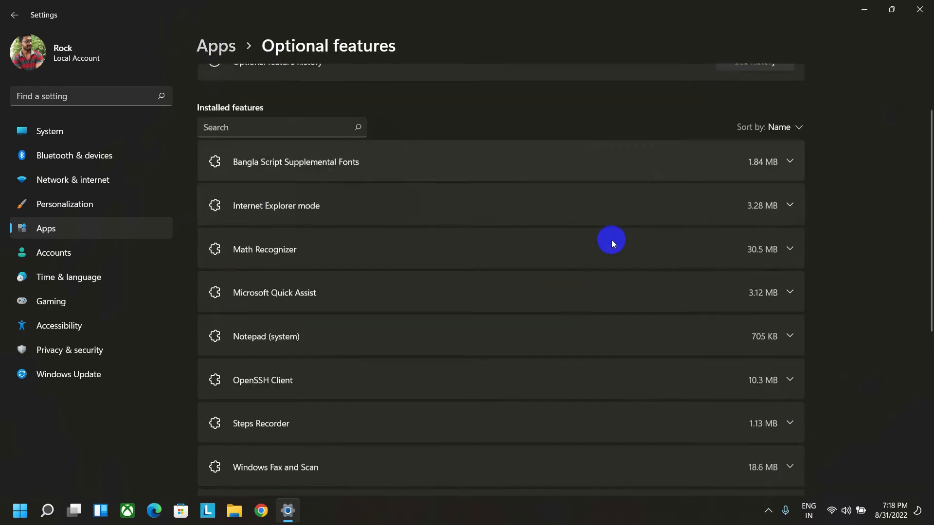
scroll(612, 240, "down", 5)
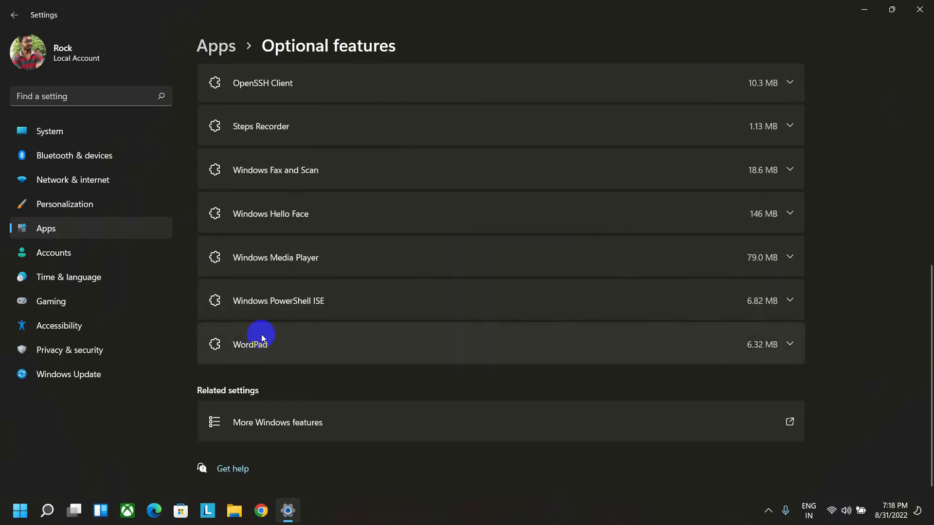
scroll(246, 141, "up", 5)
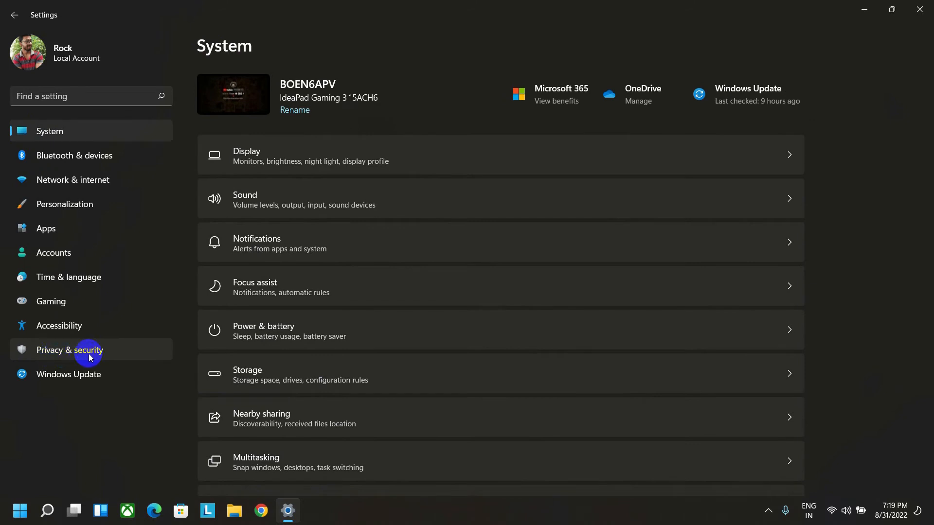
Step: Check the general privacy permission settings and return to the System settings overview
left_click(90, 358)
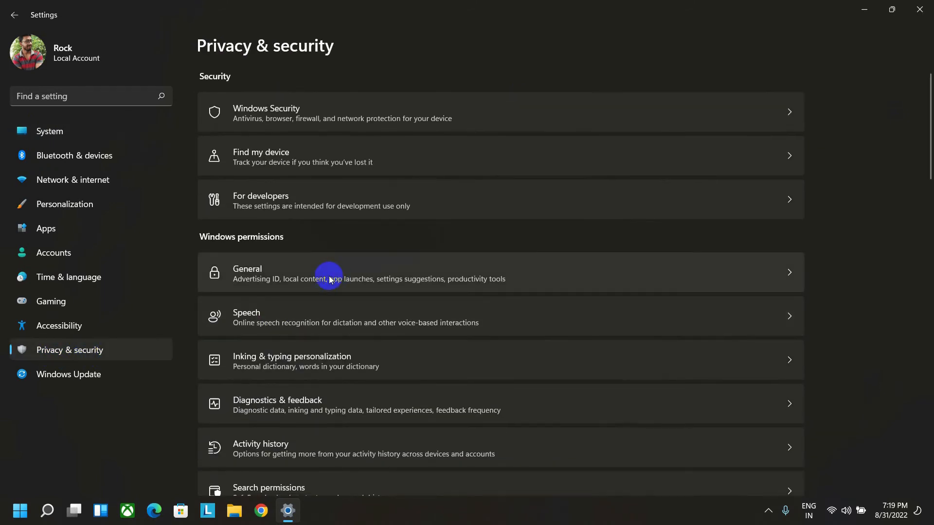
left_click(281, 276)
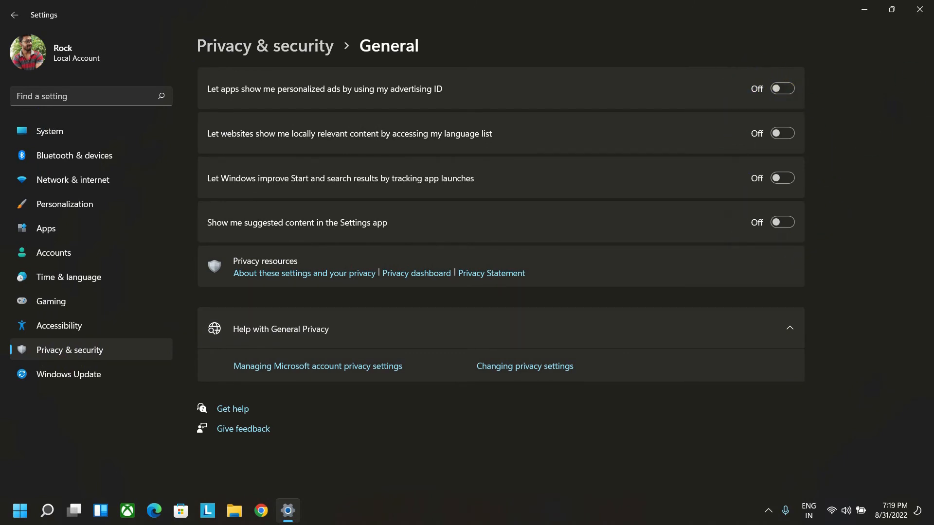
left_click(44, 135)
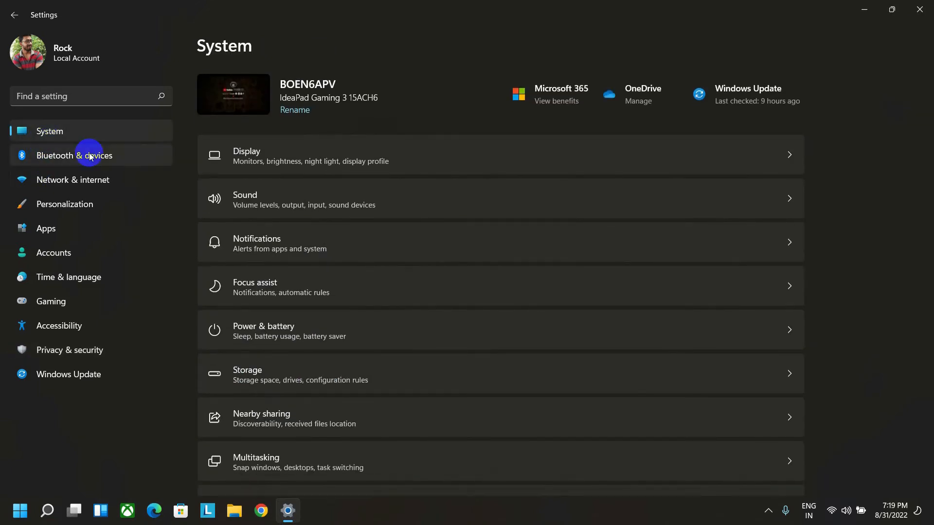
Step: Open the performance options from the advanced system settings and choose to adjust visual effects for best performance
scroll(328, 255, "down", 5)
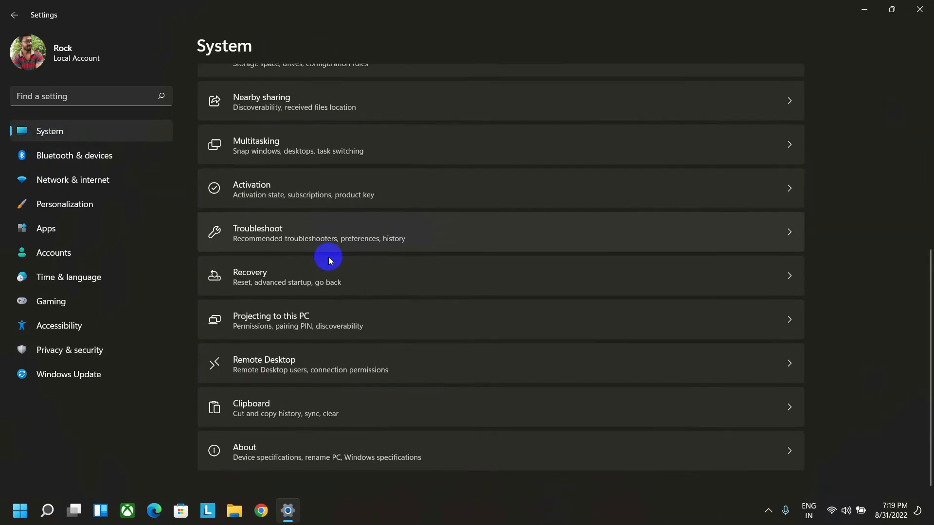
left_click(251, 452)
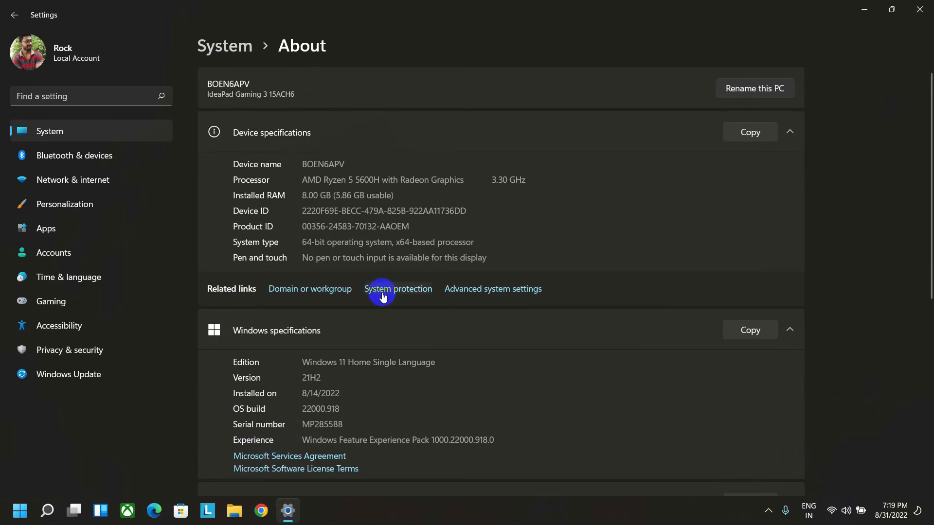
left_click(483, 290)
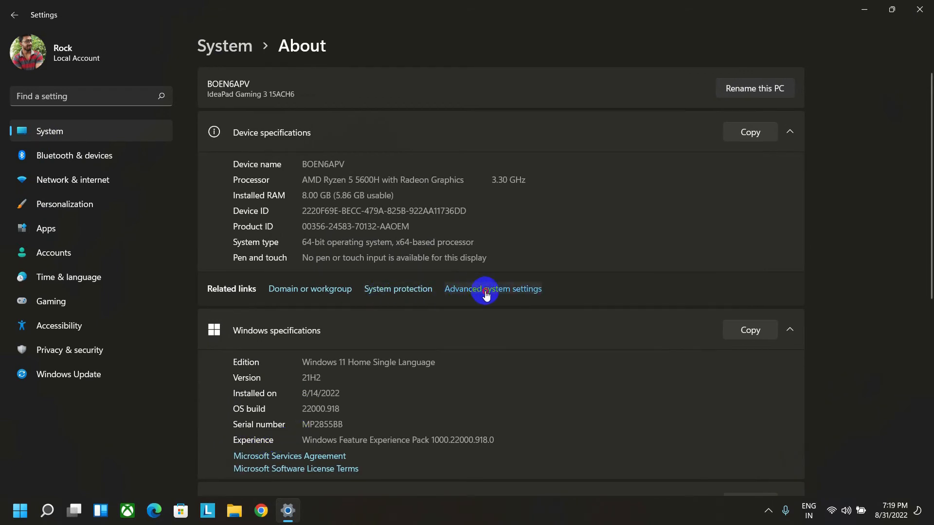
left_click_drag(183, 78, 436, 146)
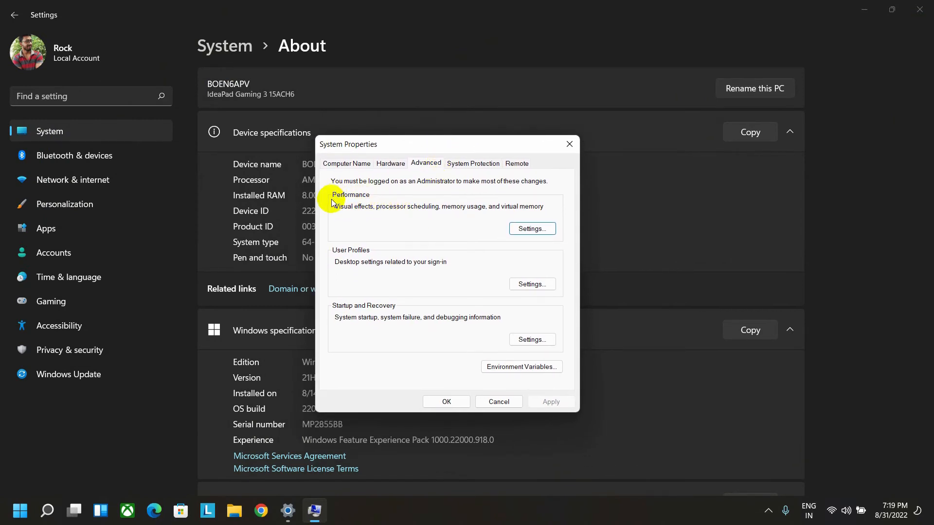
left_click(511, 234)
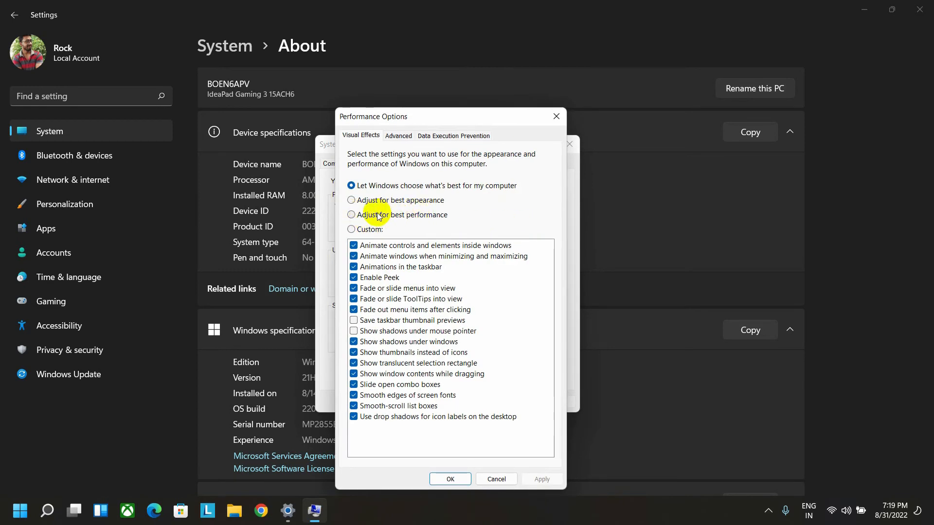
left_click(374, 216)
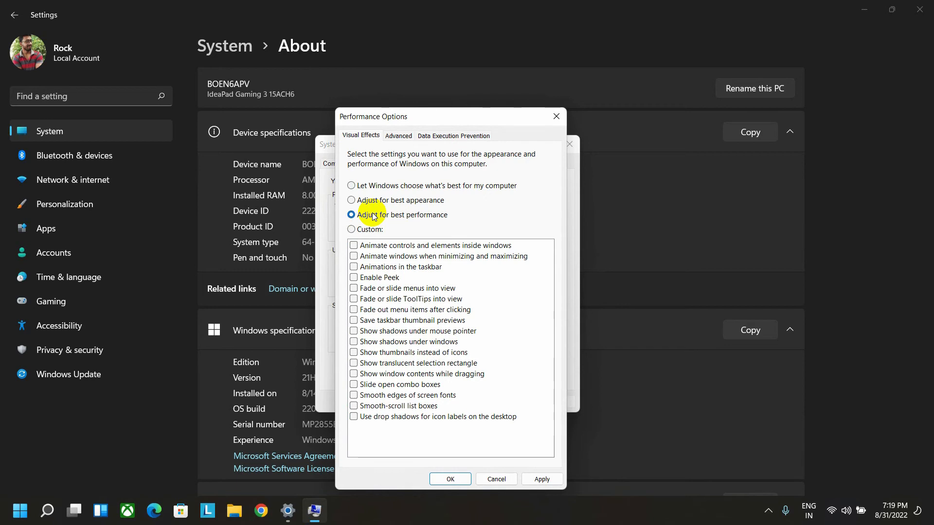
Step: Check the processor scheduling and the virtual memory paging file settings for the drives without changing them
left_click(400, 137)
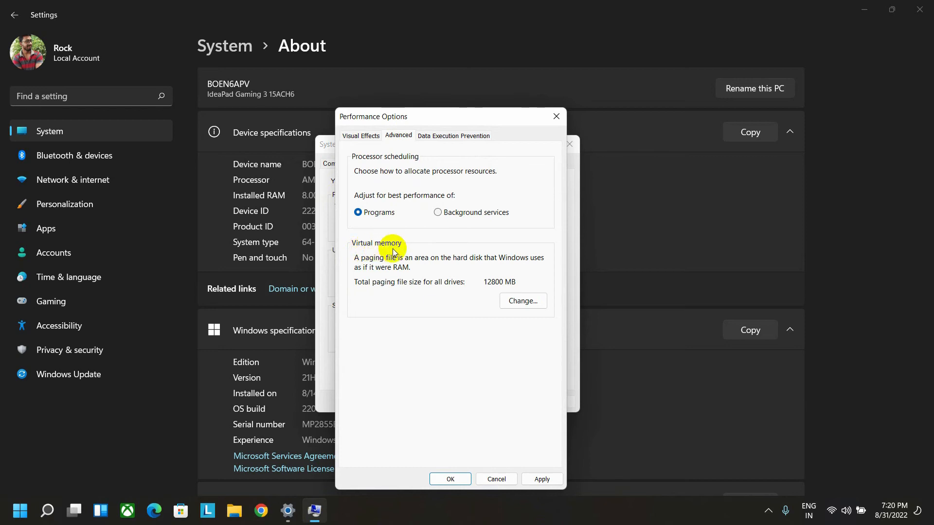
left_click(734, 228)
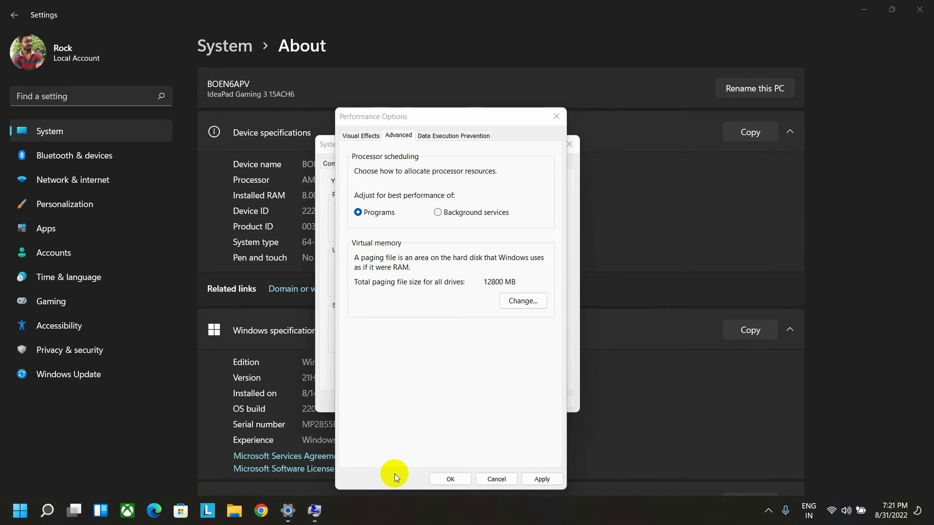
left_click(524, 301)
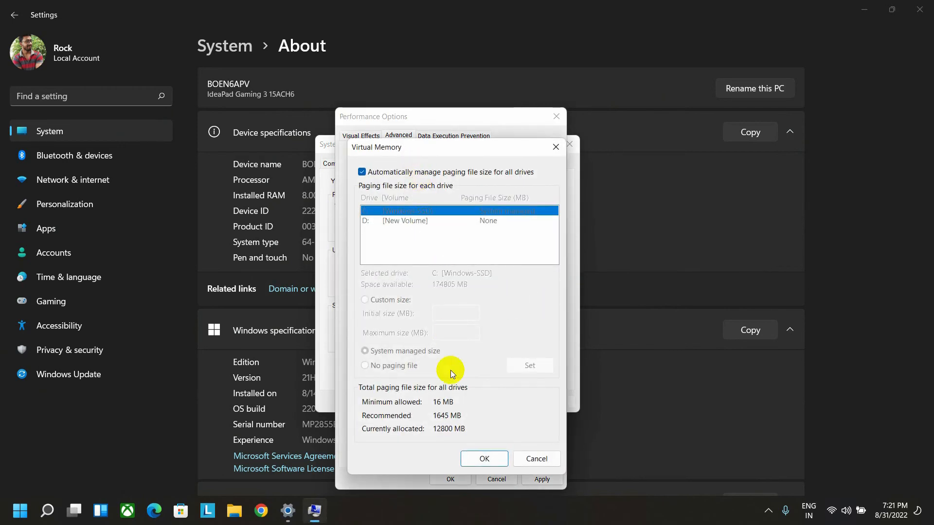
left_click(522, 458)
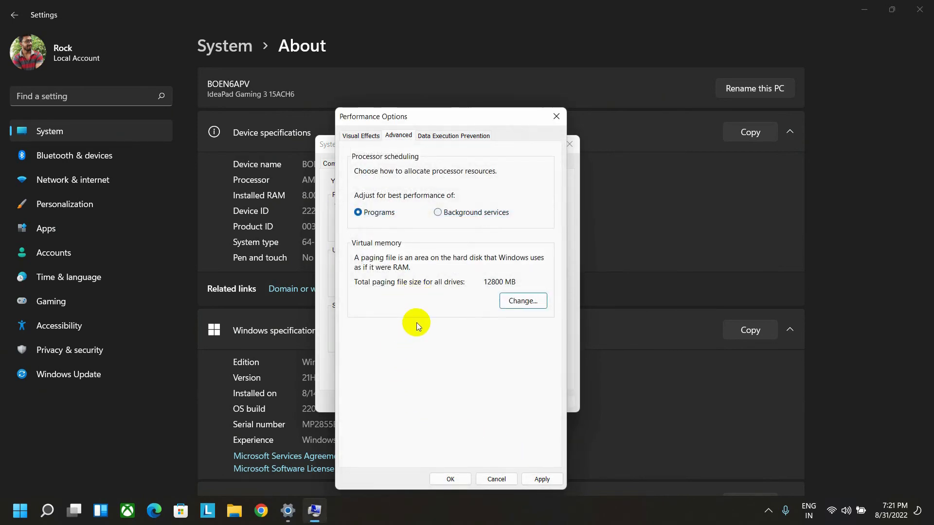
Step: Apply the best performance visual effects, confirm the system properties and close the system settings
left_click(358, 137)
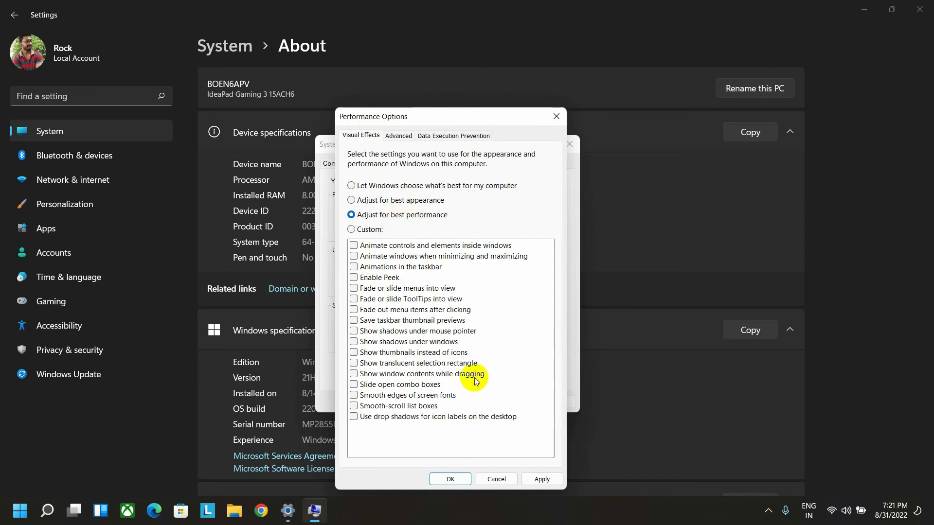
left_click(547, 480)
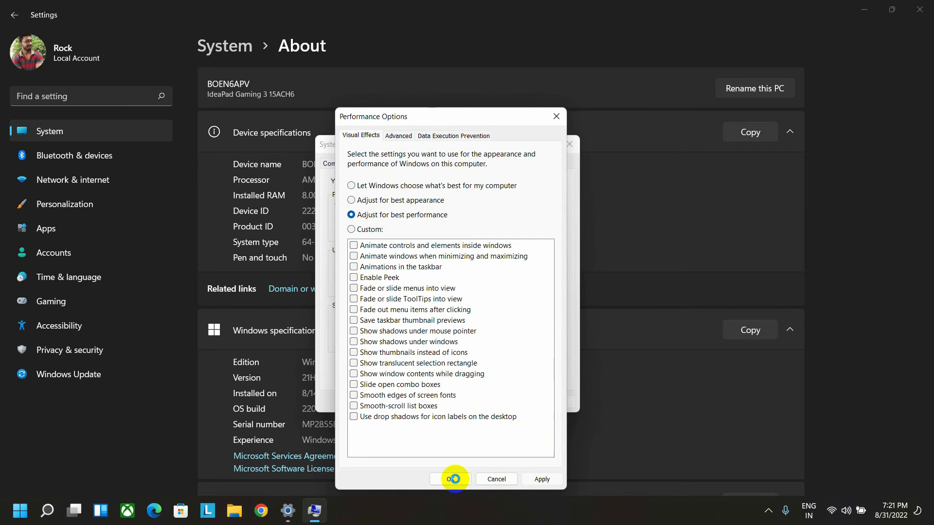
left_click(453, 479)
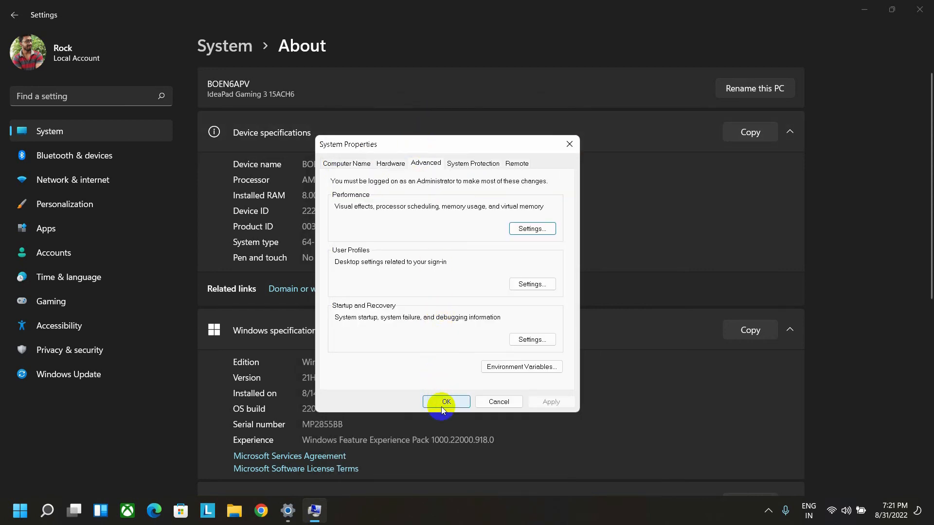
left_click(450, 401)
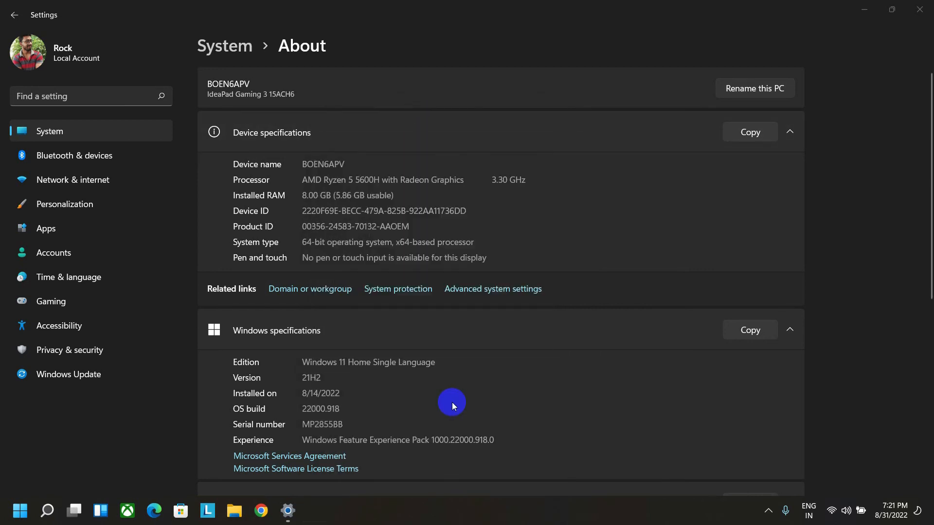
left_click(926, 6)
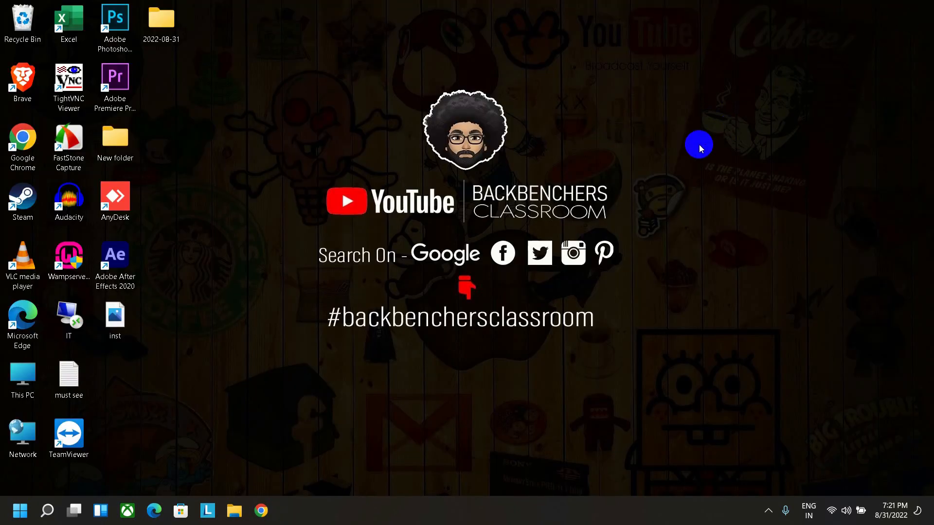
Step: Check the optimization status of the Windows-SSD (C:) drive through its properties in This PC, and close all windows
double_click(32, 397)
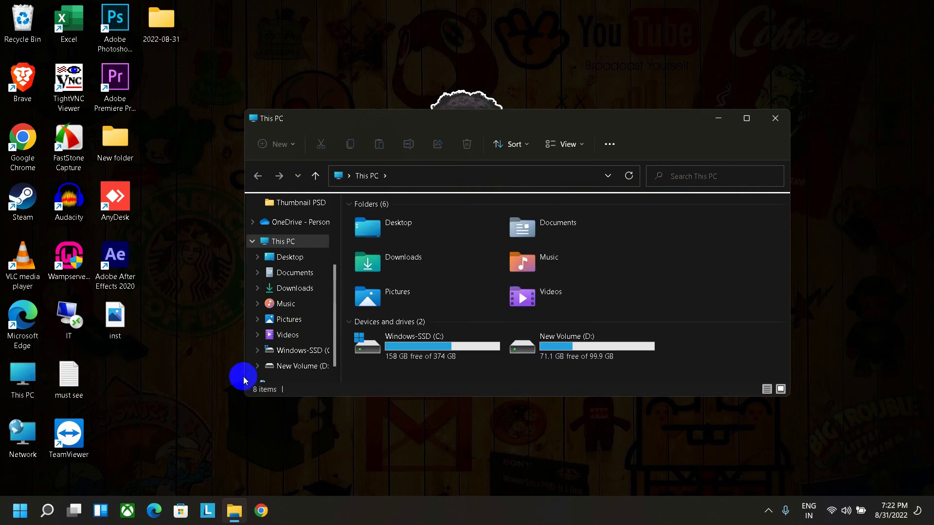
left_click(745, 119)
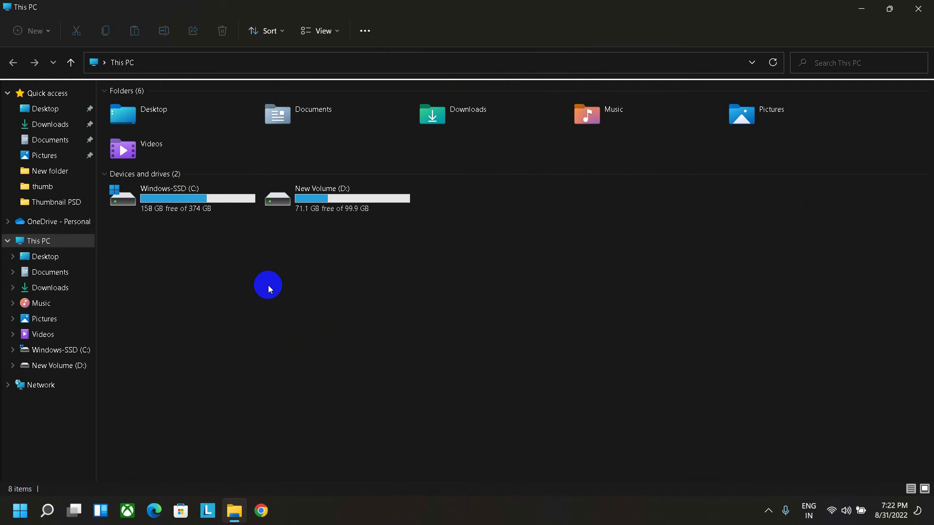
right_click(176, 196)
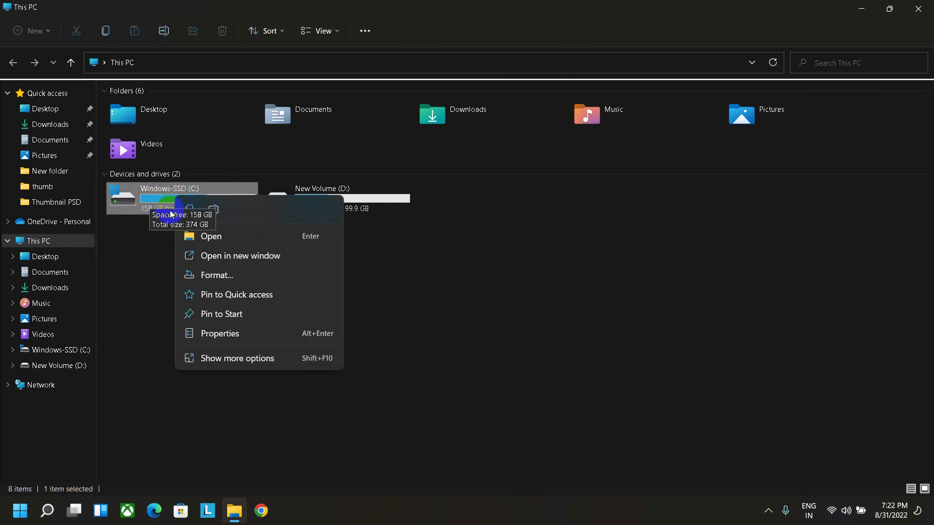
left_click(217, 333)
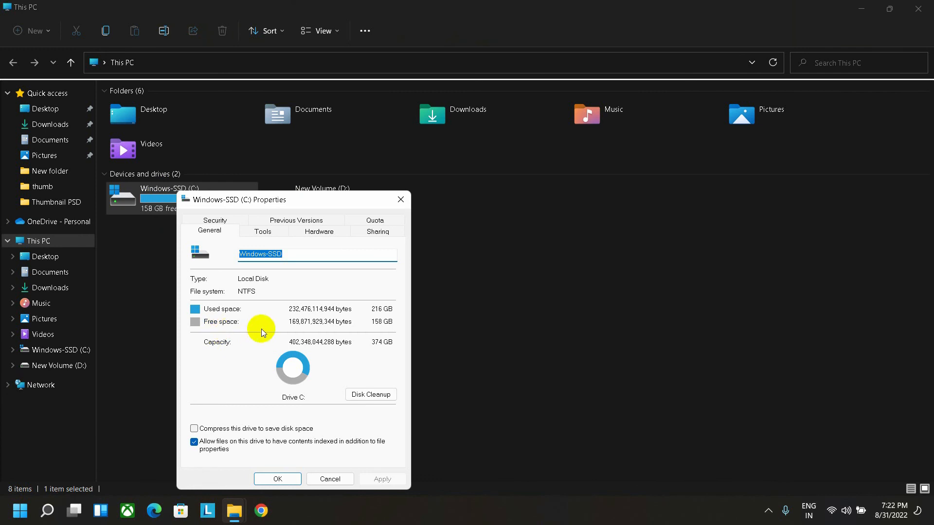
left_click(263, 232)
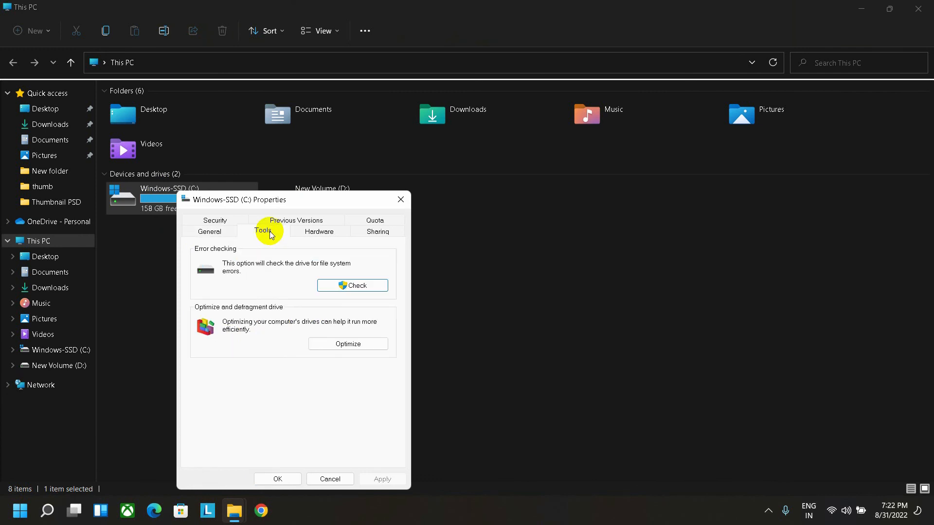
left_click(348, 345)
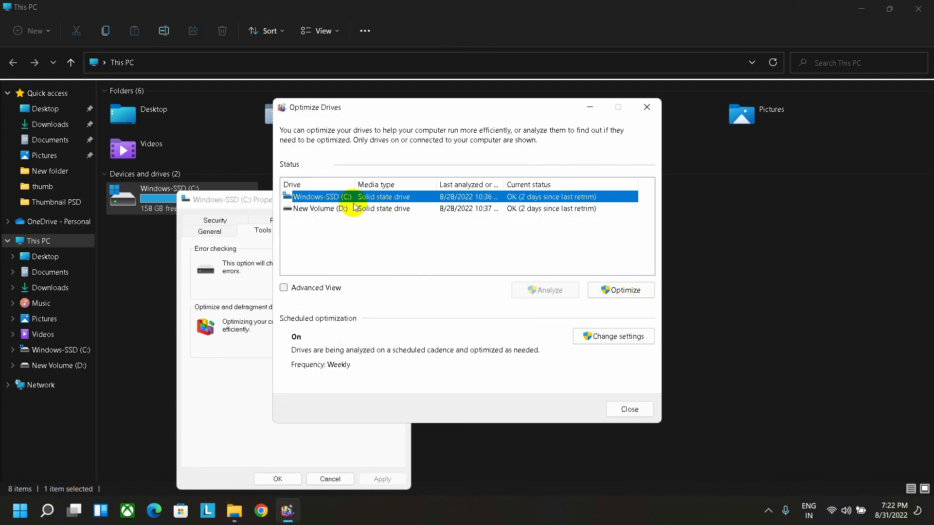
left_click(625, 408)
left_click(400, 199)
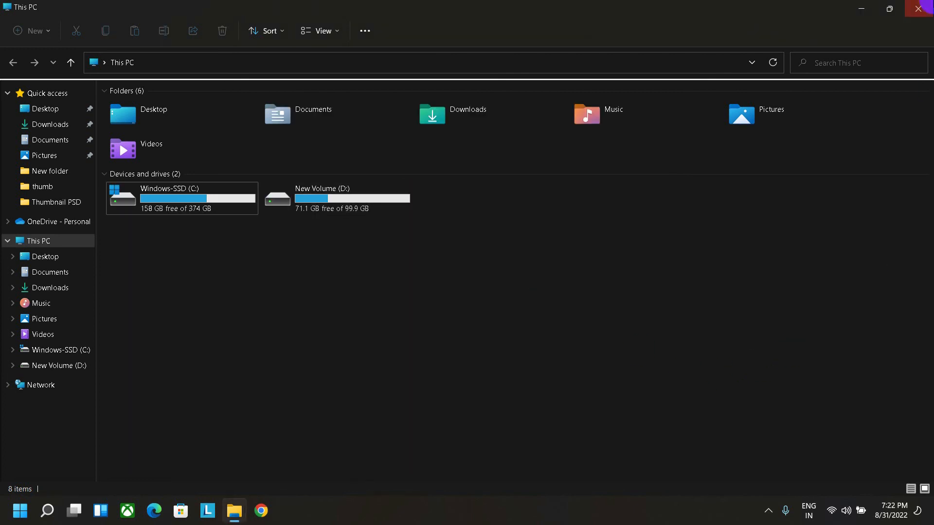
left_click(918, 8)
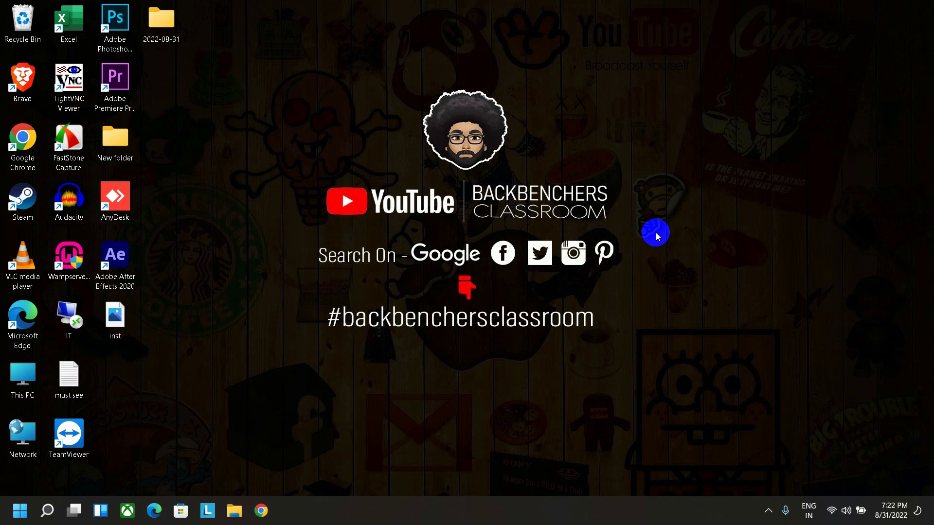